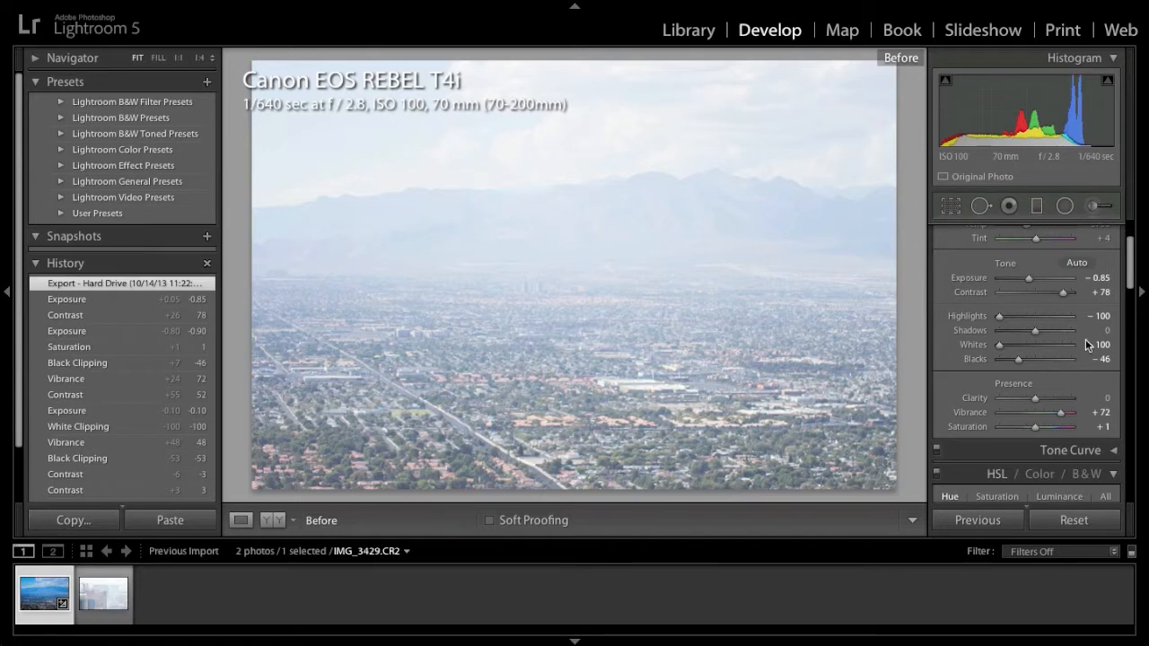
Compare the before and after versions of the city-and-mountains photo IMG_3429.CR2.
{"action": "scroll", "coordinate": [1088, 346], "scroll_direction": "up", "scroll_amount": 3}
{"action": "scroll", "coordinate": [1086, 346], "scroll_direction": "down", "scroll_amount": 1}
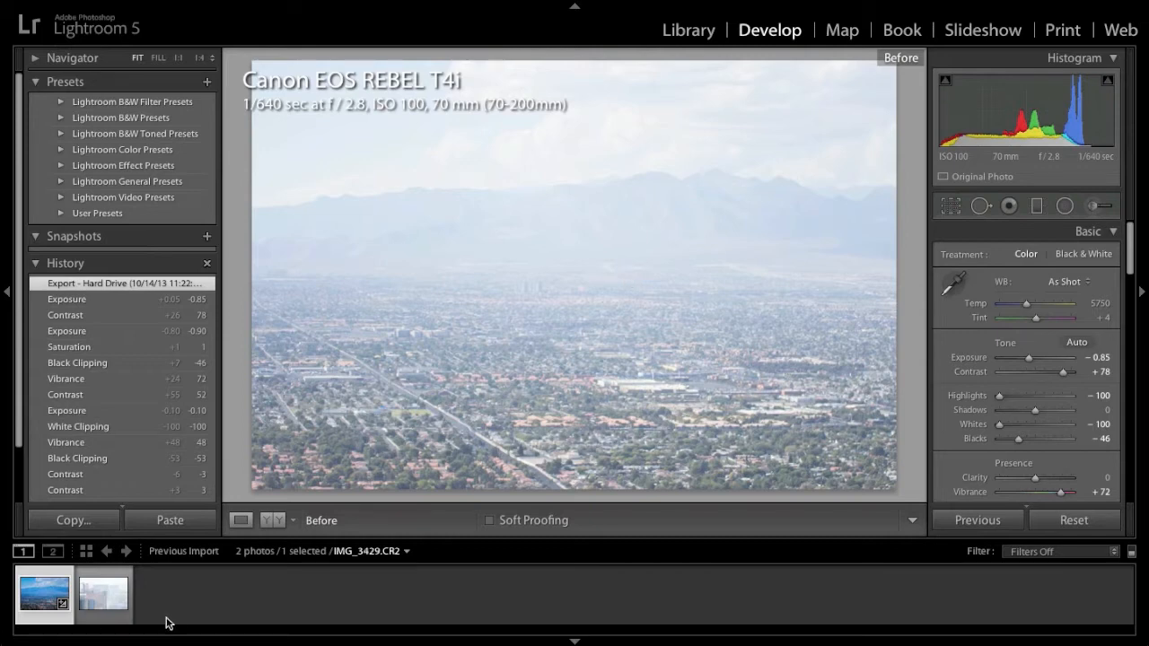
{"action": "left_click", "coordinate": [36, 609]}
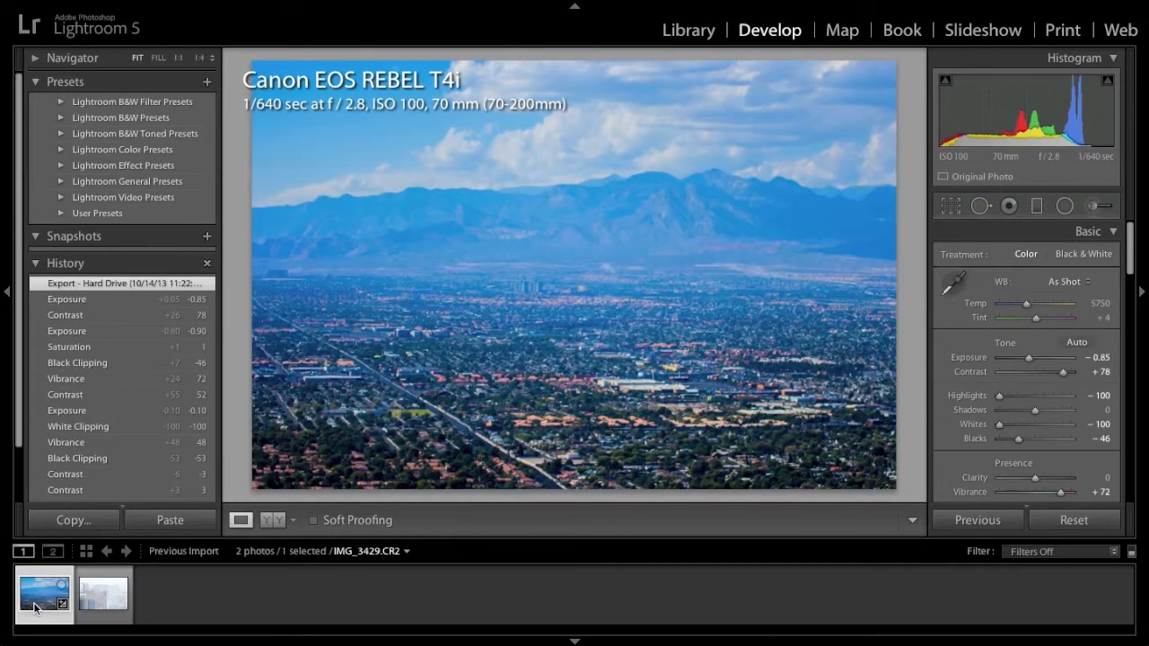
{"action": "key", "text": "backslash"}
{"action": "key", "text": "backslash"}
{"action": "key", "text": "backslash"}
{"action": "key", "text": "backslash"}
{"action": "key", "text": "backslash"}
{"action": "key", "text": "backslash"}
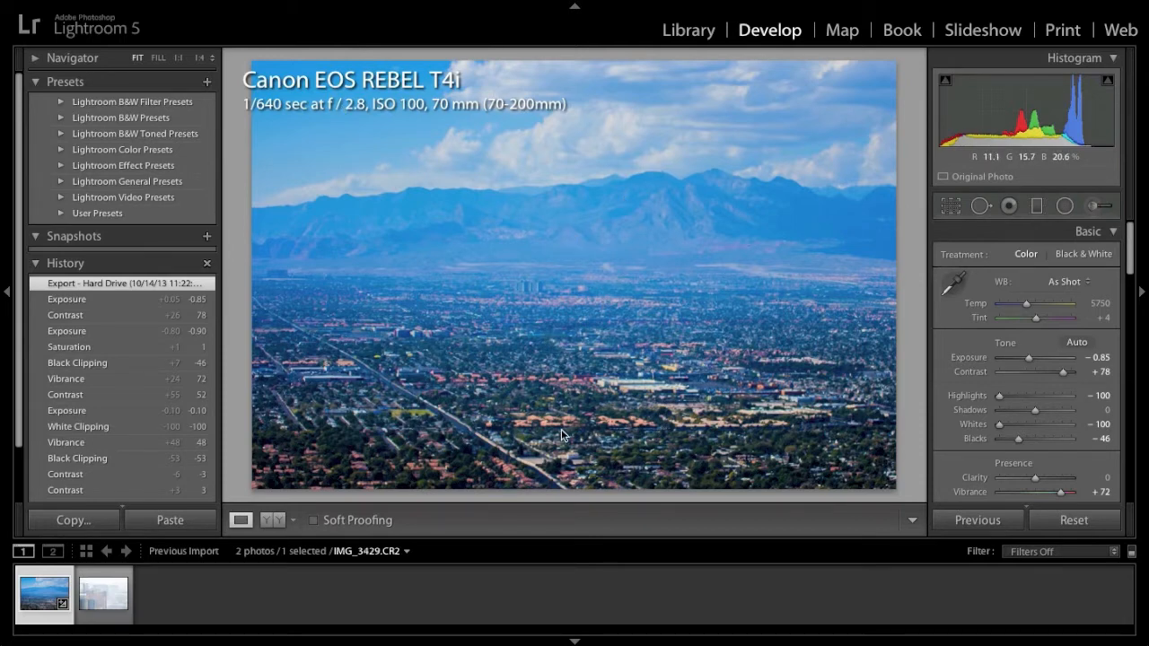
{"action": "key", "text": "backslash"}
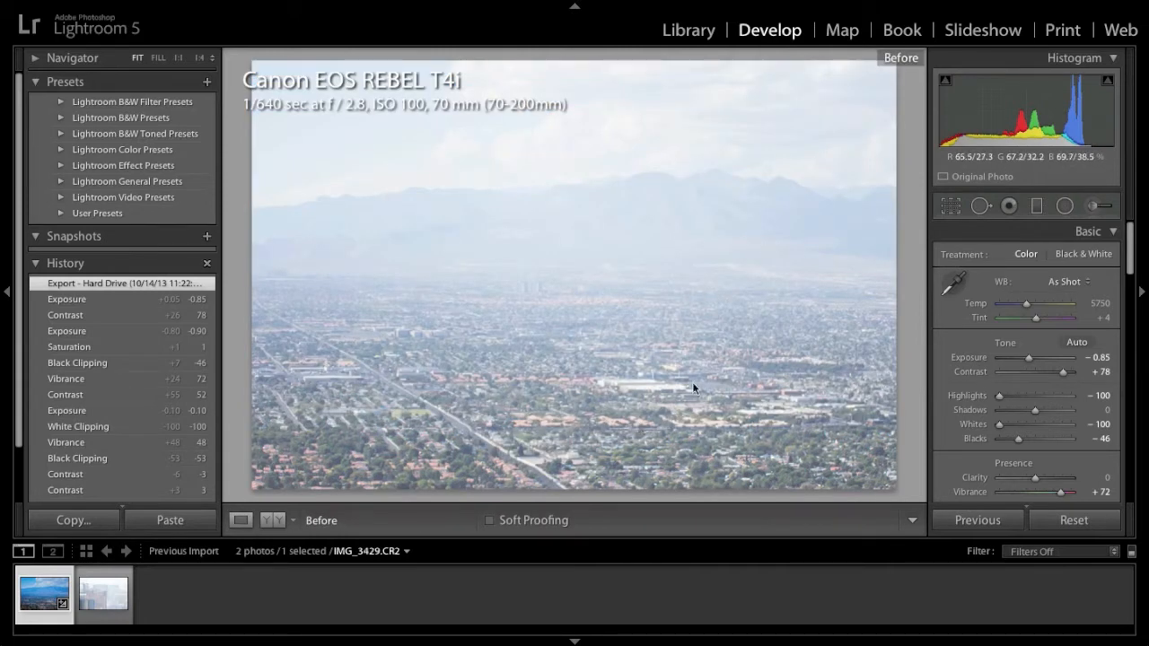
{"action": "key", "text": "backslash"}
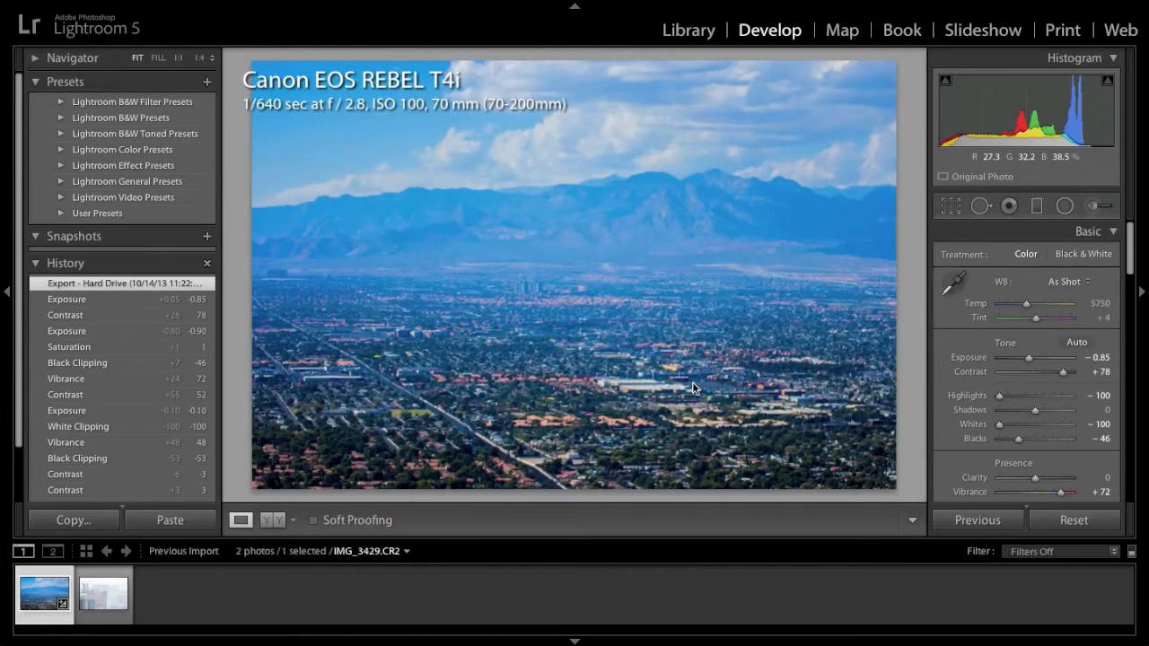
Switch to the hazy Encore hotel photo IMG_3499.CR2 and set its Highlights and Shadows to +1.
{"action": "key", "text": "Right"}
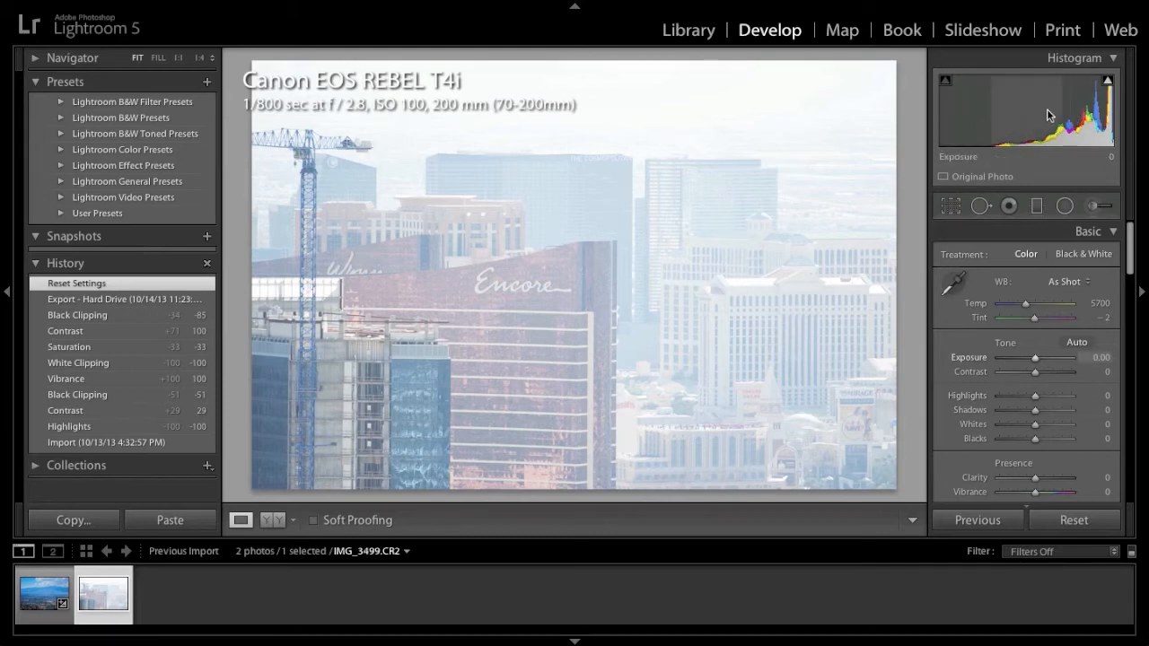
{"action": "mouse_move", "coordinate": [1070, 120]}
{"action": "left_mouse_down"}
{"action": "mouse_move", "coordinate": [1118, 119]}
{"action": "mouse_move", "coordinate": [1033, 119]}
{"action": "mouse_move", "coordinate": [1071, 119]}
{"action": "left_mouse_up"}
{"action": "left_click", "coordinate": [1036, 396]}
{"action": "mouse_move", "coordinate": [1036, 398]}
{"action": "left_mouse_down"}
{"action": "mouse_move", "coordinate": [1106, 404]}
{"action": "mouse_move", "coordinate": [972, 403]}
{"action": "mouse_move", "coordinate": [1126, 396]}
{"action": "mouse_move", "coordinate": [960, 416]}
{"action": "mouse_move", "coordinate": [1144, 411]}
{"action": "mouse_move", "coordinate": [965, 399]}
{"action": "mouse_move", "coordinate": [1032, 404]}
{"action": "mouse_move", "coordinate": [1035, 418]}
{"action": "left_mouse_up"}
{"action": "scroll", "coordinate": [1040, 426], "scroll_direction": "down", "scroll_amount": 1}
{"action": "scroll", "coordinate": [1039, 424], "scroll_direction": "down", "scroll_amount": 1}
{"action": "scroll", "coordinate": [1038, 423], "scroll_direction": "up", "scroll_amount": 3}
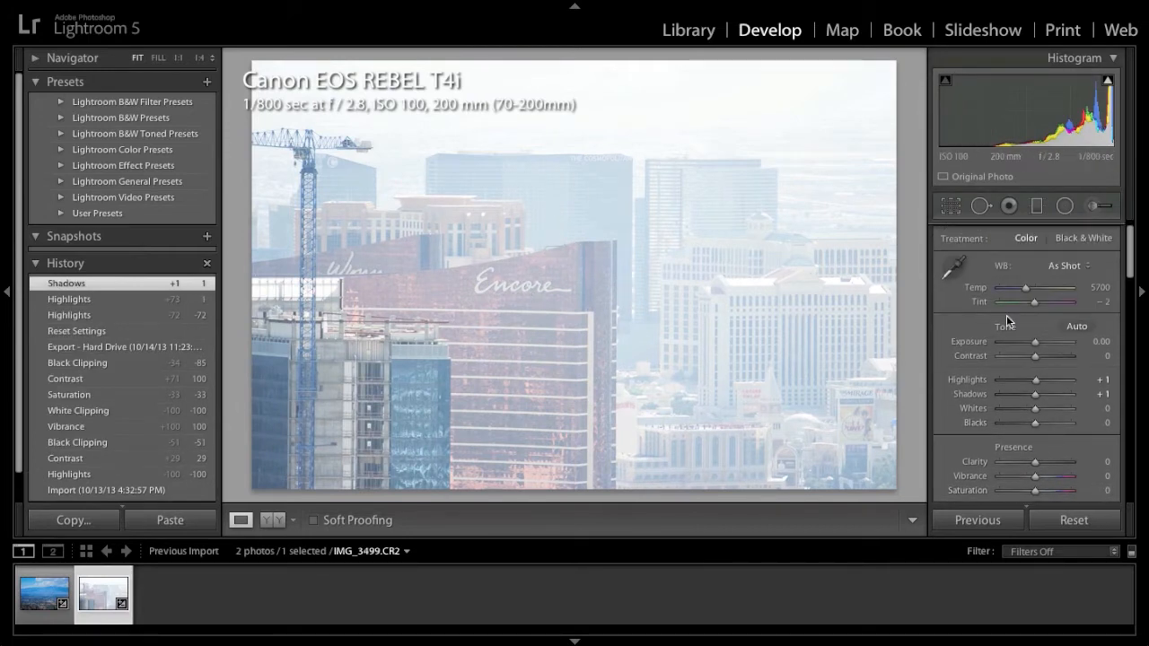
Lower the hotel photo's Contrast to −100 and its Blacks to −70.
{"action": "left_click_drag", "start_coordinate": [1035, 356], "coordinate": [1007, 355]}
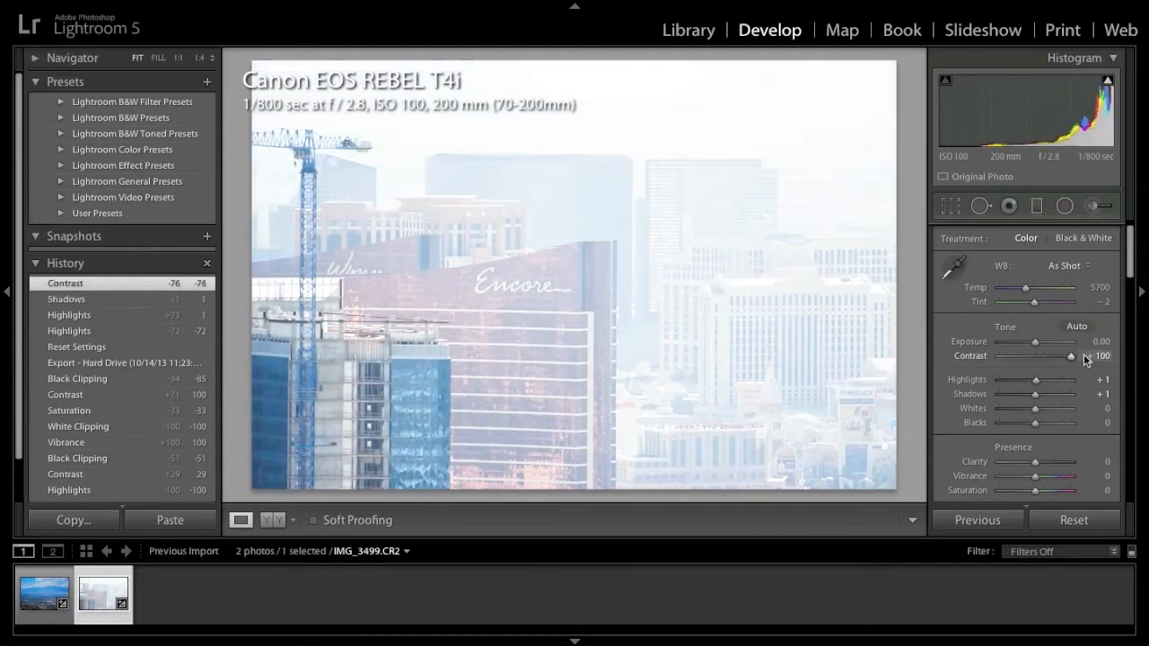
{"action": "left_click_drag", "start_coordinate": [1006, 356], "coordinate": [993, 352]}
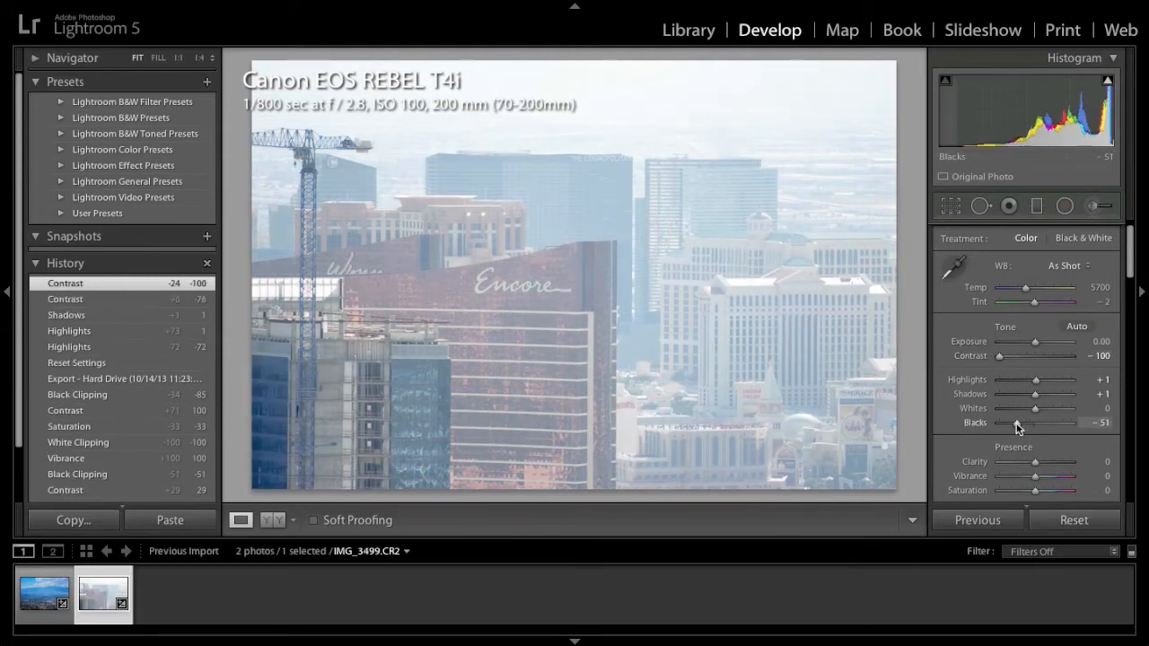
{"action": "left_click_drag", "start_coordinate": [1018, 429], "coordinate": [1010, 427]}
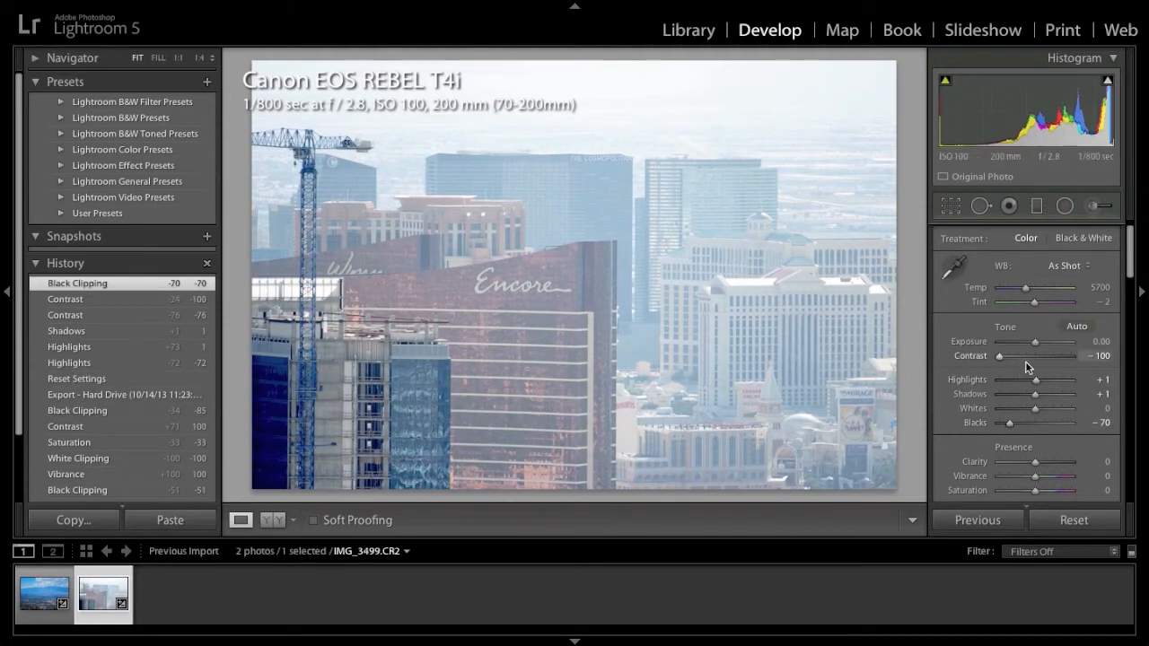
Lower the photo's Whites to −86 and raise its Vibrance to +100.
{"action": "left_click_drag", "start_coordinate": [1044, 404], "coordinate": [1004, 405]}
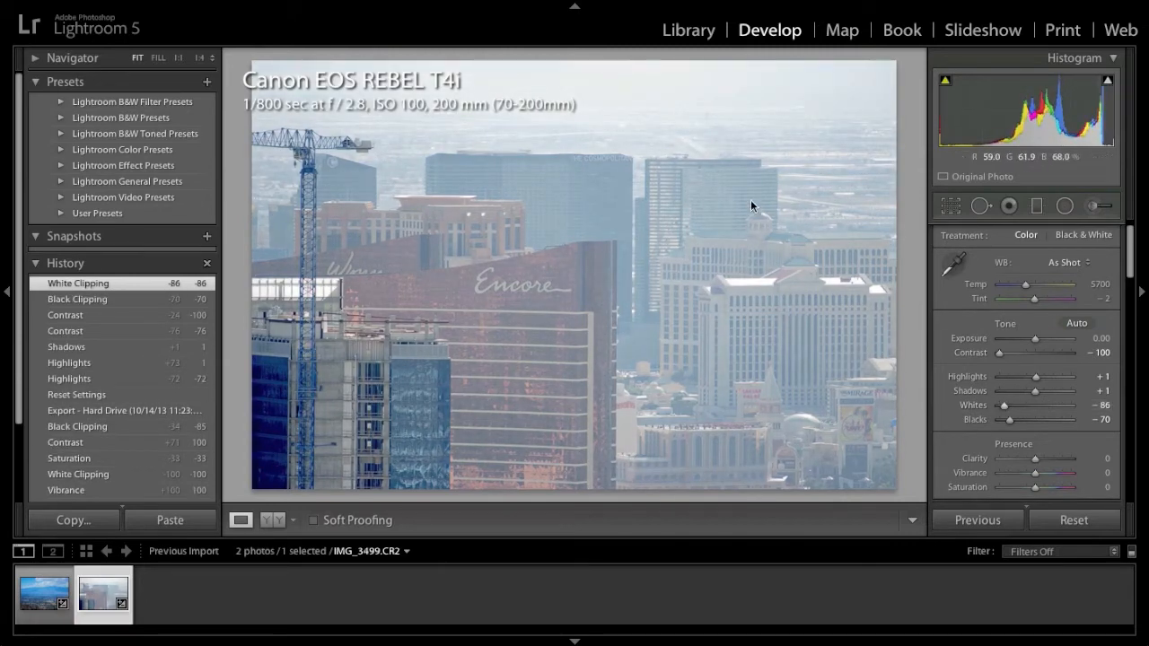
{"action": "scroll", "coordinate": [1047, 381], "scroll_direction": "down", "scroll_amount": 3}
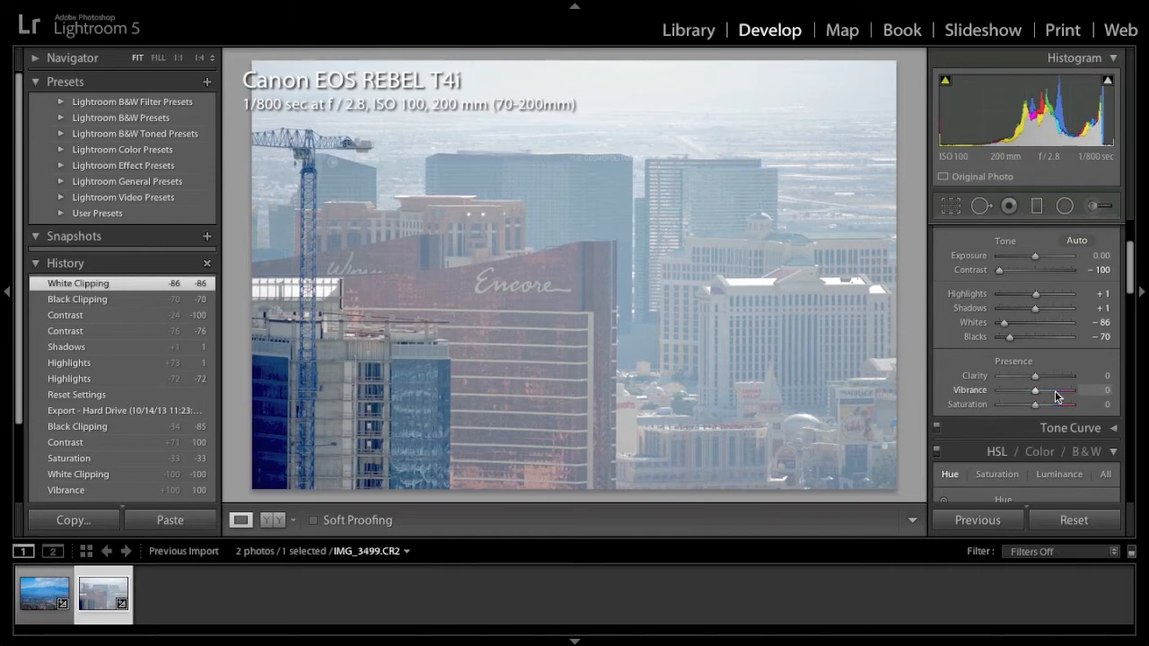
{"action": "left_click_drag", "start_coordinate": [1055, 393], "coordinate": [1093, 395]}
{"action": "scroll", "coordinate": [1082, 382], "scroll_direction": "up", "scroll_amount": 1}
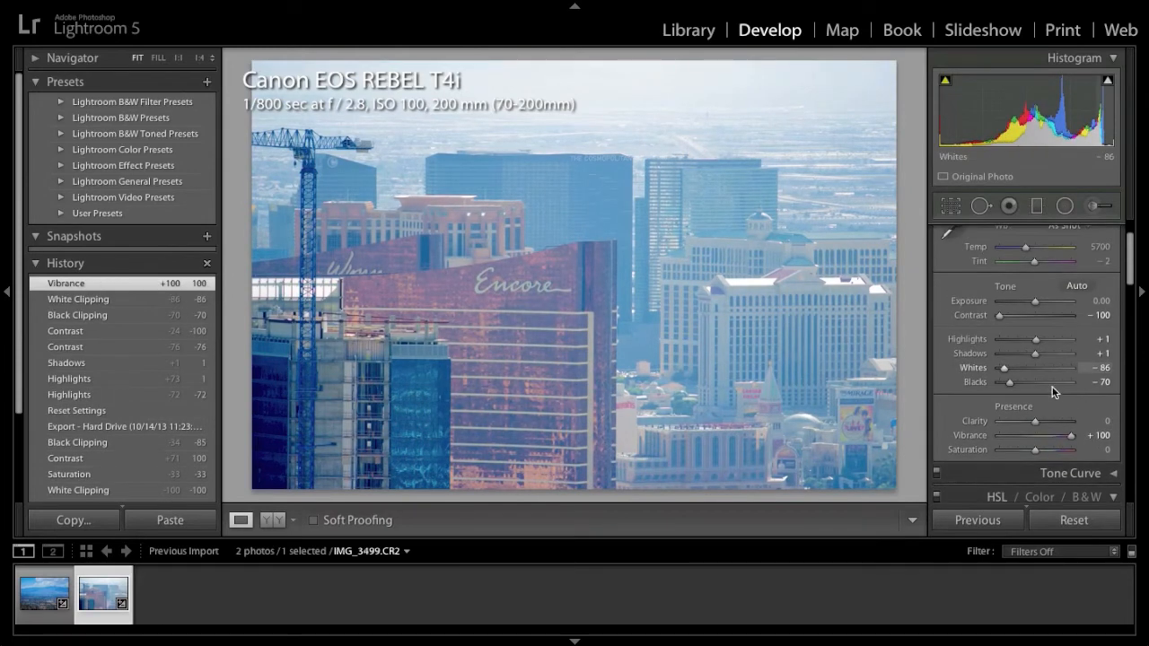
Lower the photo's Blacks to −100 and compare the edit with the original.
{"action": "left_click_drag", "start_coordinate": [1010, 385], "coordinate": [996, 386]}
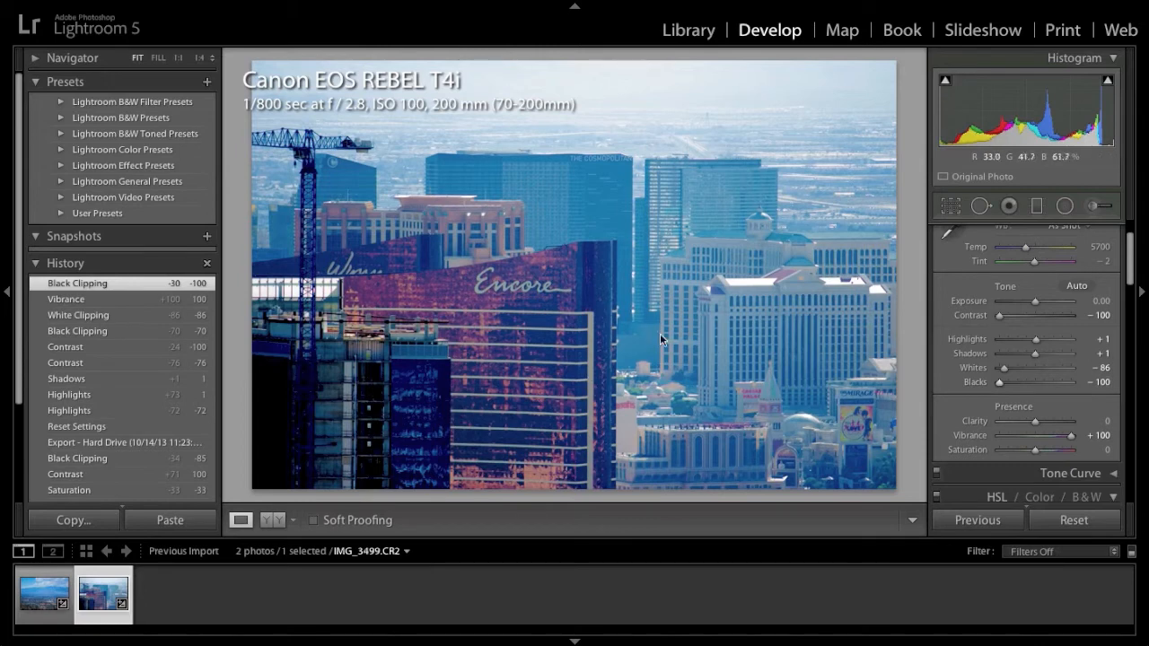
{"action": "key", "text": "backslash"}
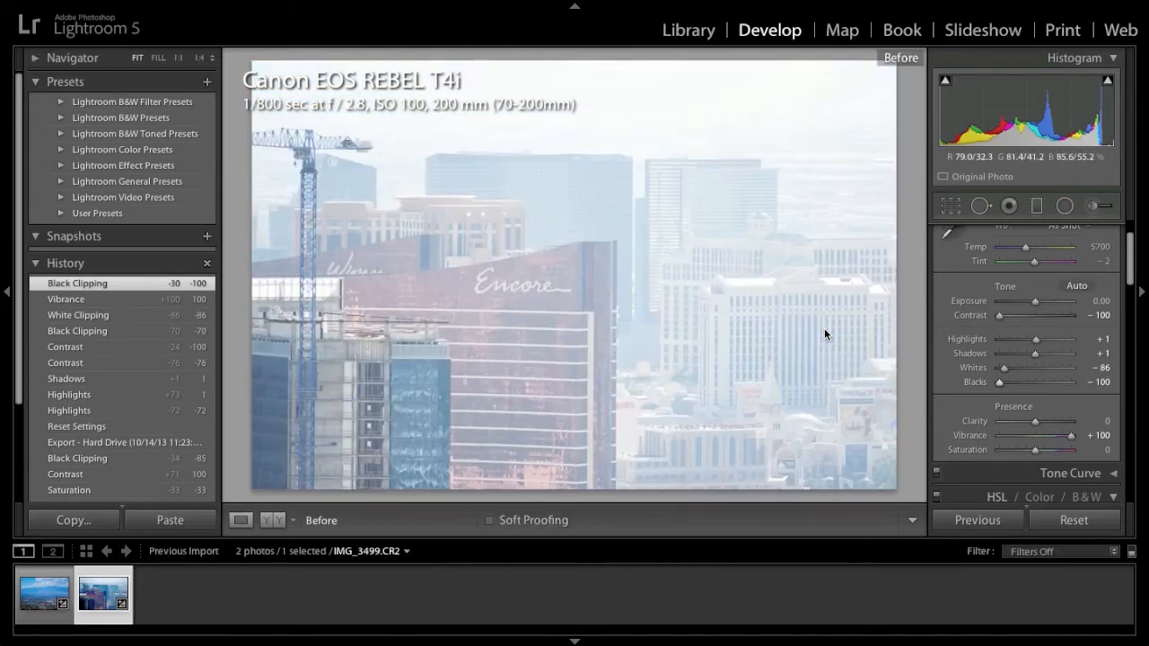
{"action": "key", "text": "backslash"}
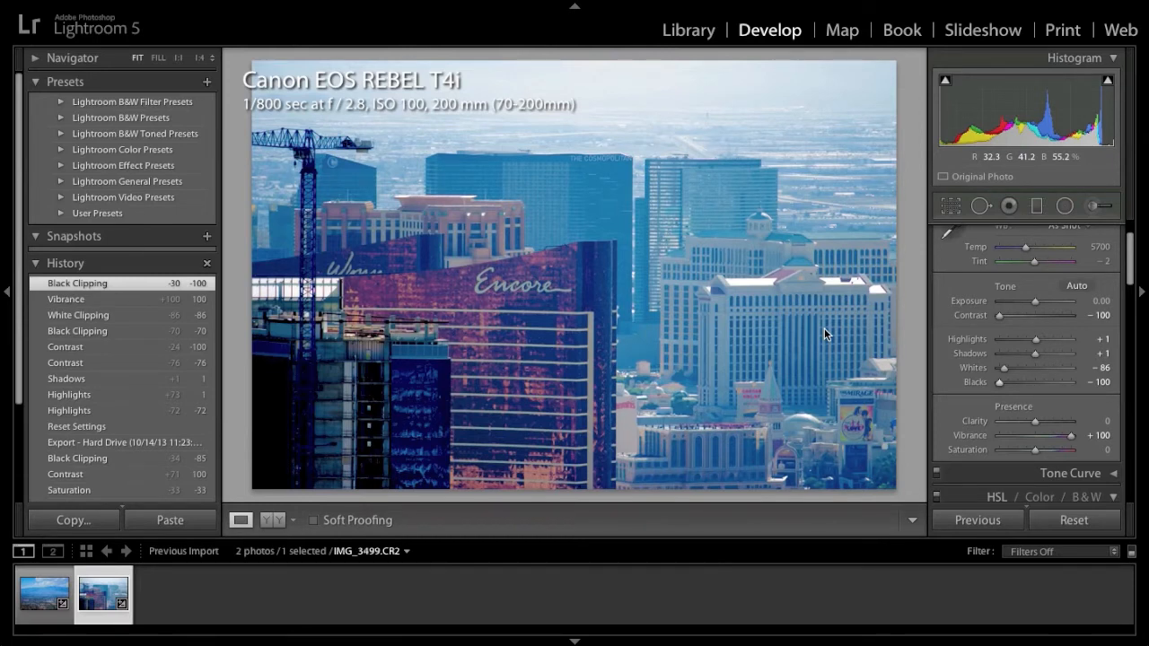
Raise the photo's Exposure to +0.05 and compare the before and after versions again.
{"action": "mouse_move", "coordinate": [1035, 301]}
{"action": "left_mouse_down"}
{"action": "mouse_move", "coordinate": [1026, 303]}
{"action": "mouse_move", "coordinate": [1038, 303]}
{"action": "left_mouse_up"}
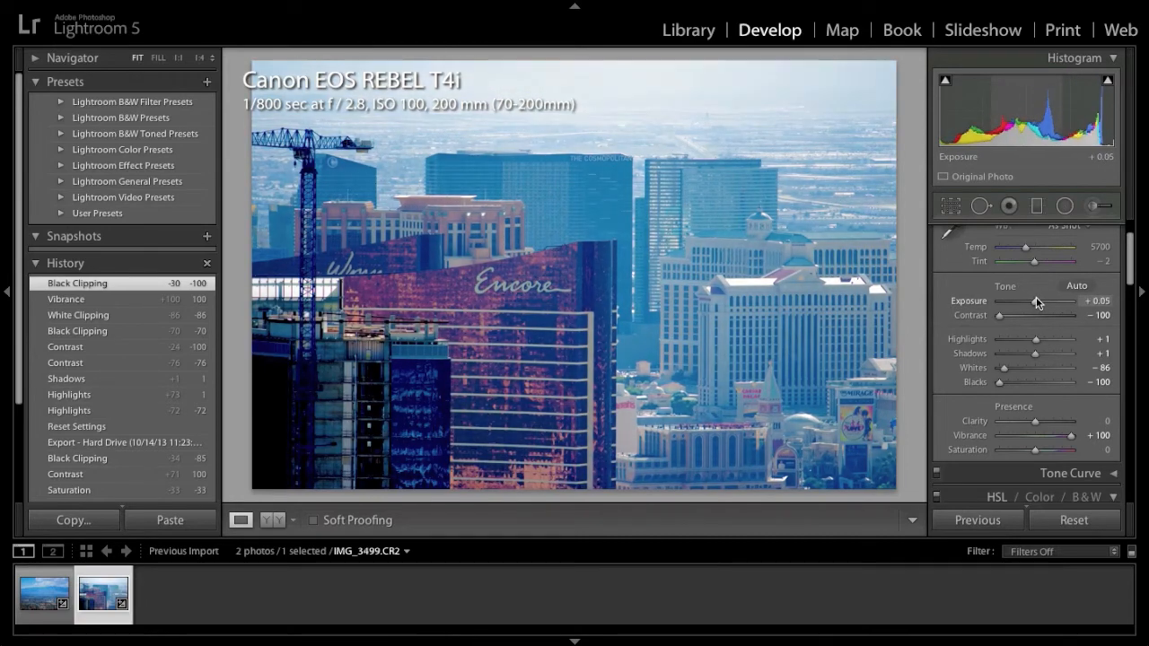
{"action": "key", "text": "backslash"}
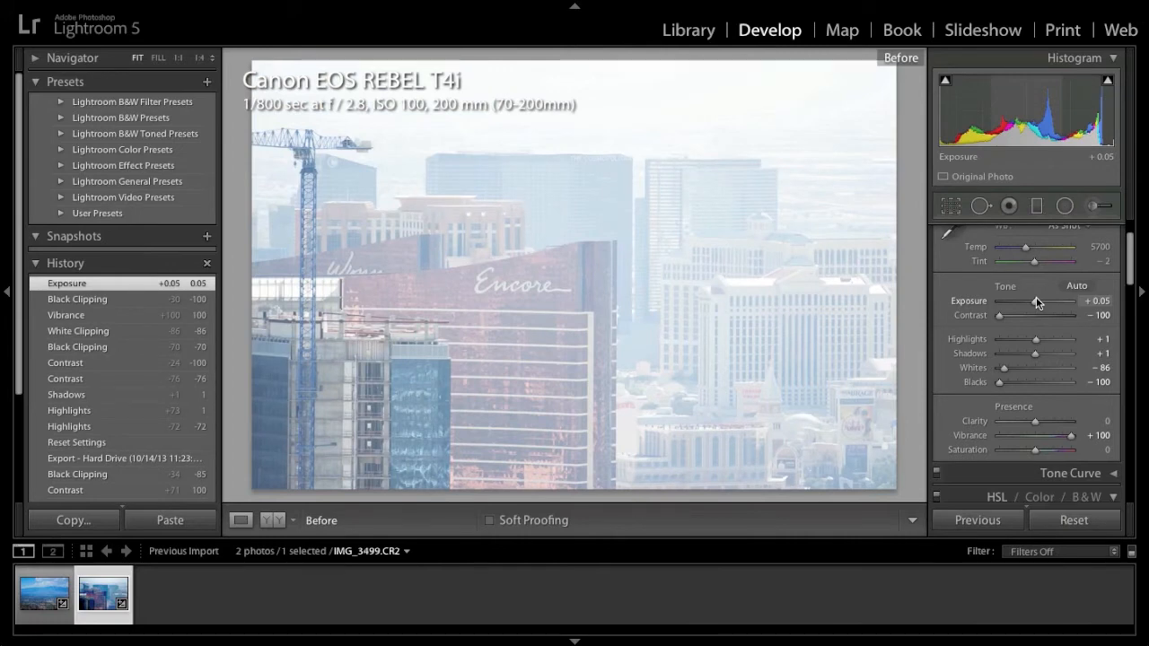
{"action": "key", "text": "backslash"}
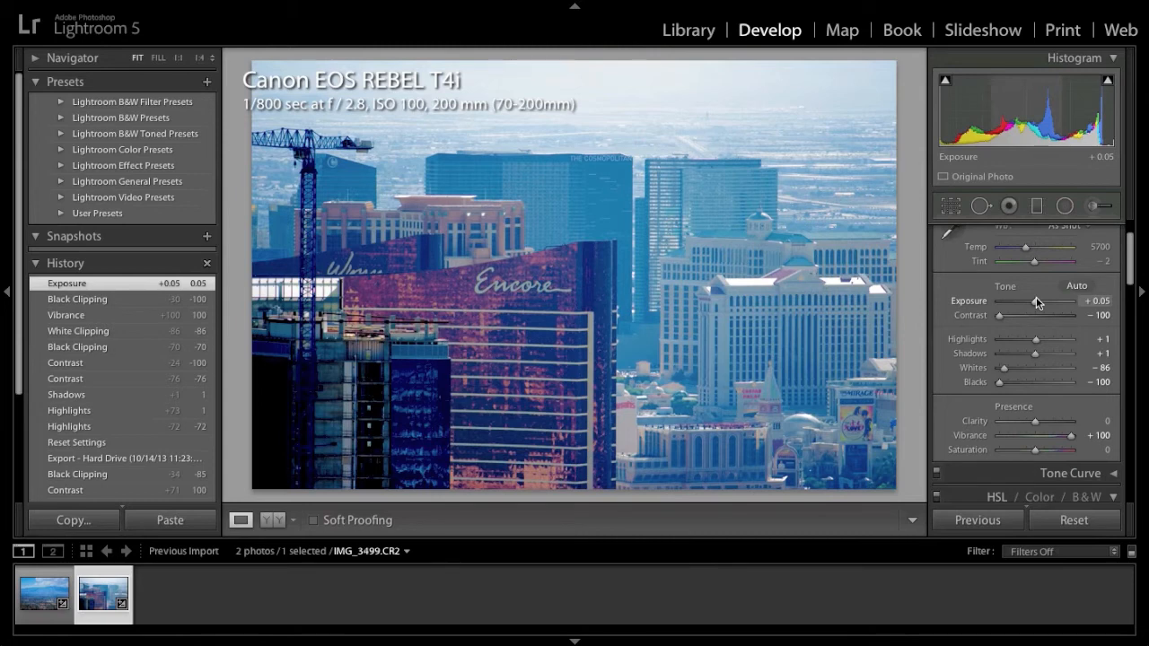
{"action": "scroll", "coordinate": [1079, 317], "scroll_direction": "up", "scroll_amount": 1}
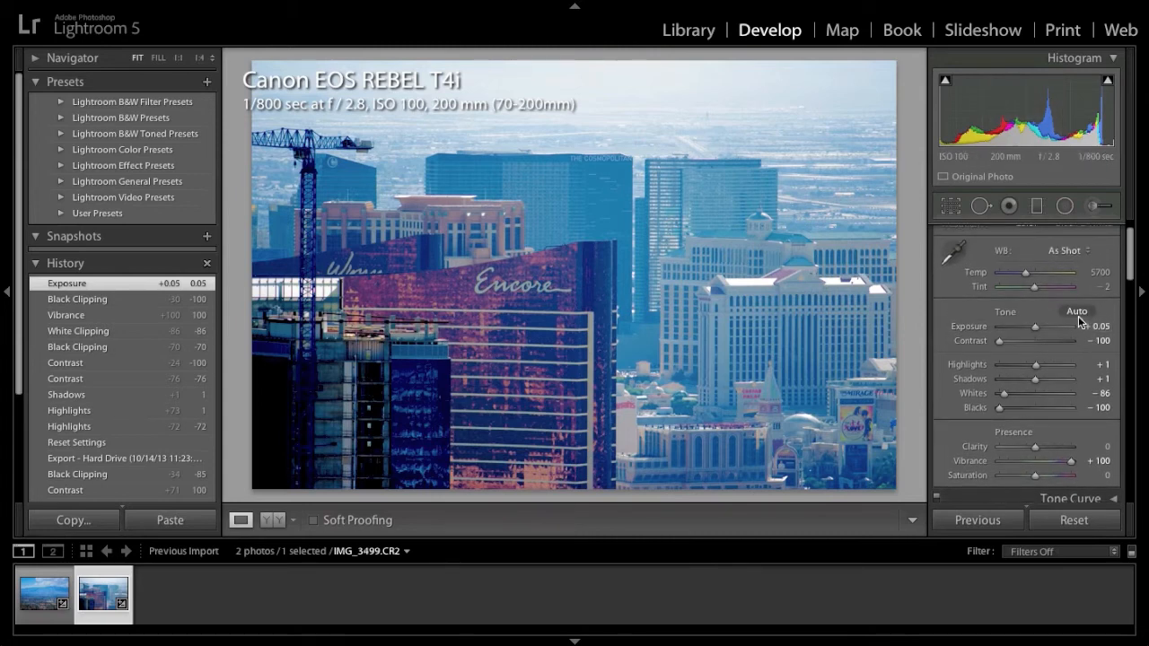
{"action": "key", "text": "backslash"}
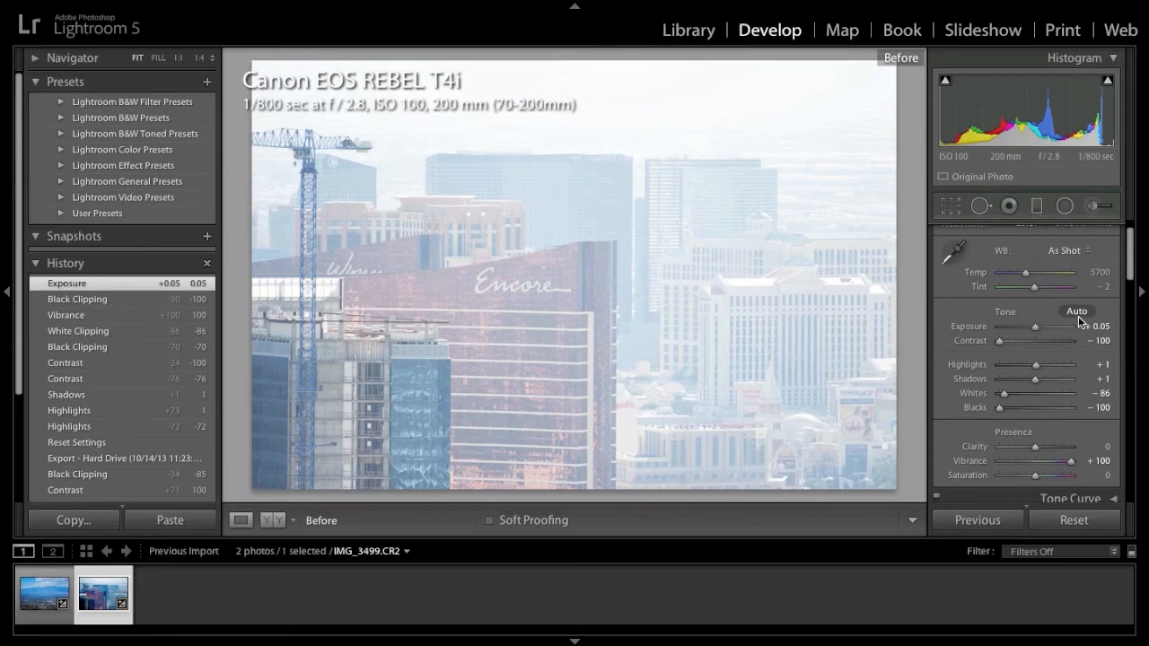
{"action": "key", "text": "backslash"}
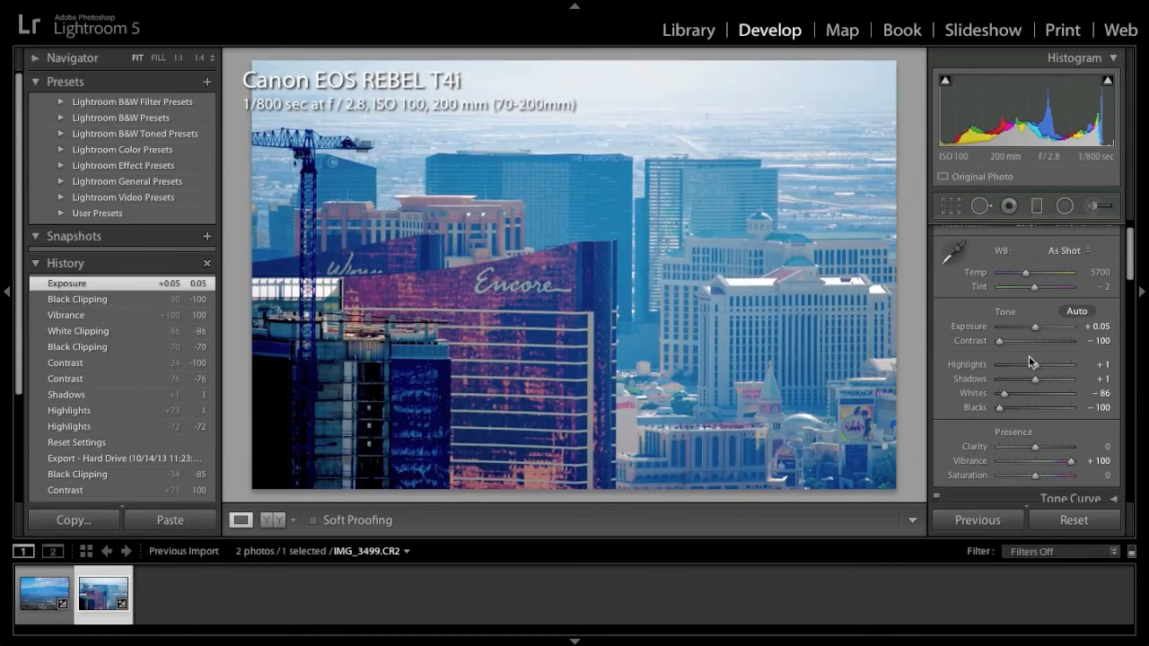
{"action": "scroll", "coordinate": [1101, 391], "scroll_direction": "down", "scroll_amount": 1}
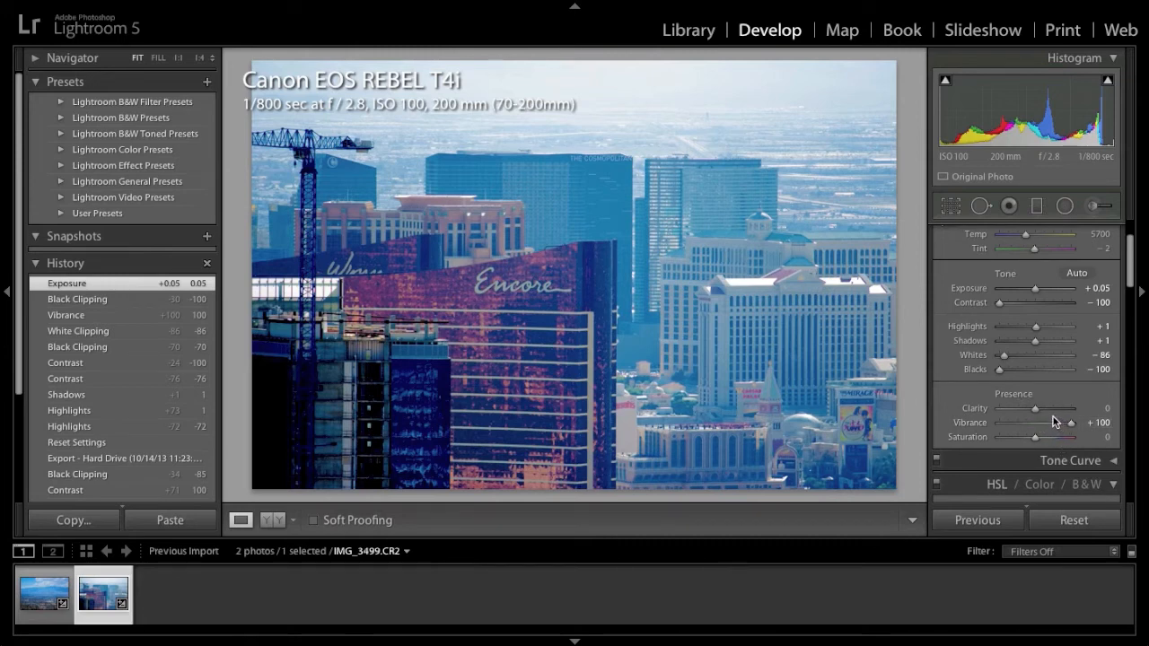
{"action": "left_click_drag", "start_coordinate": [1043, 421], "coordinate": [1102, 420]}
{"action": "scroll", "coordinate": [1099, 421], "scroll_direction": "down", "scroll_amount": 5}
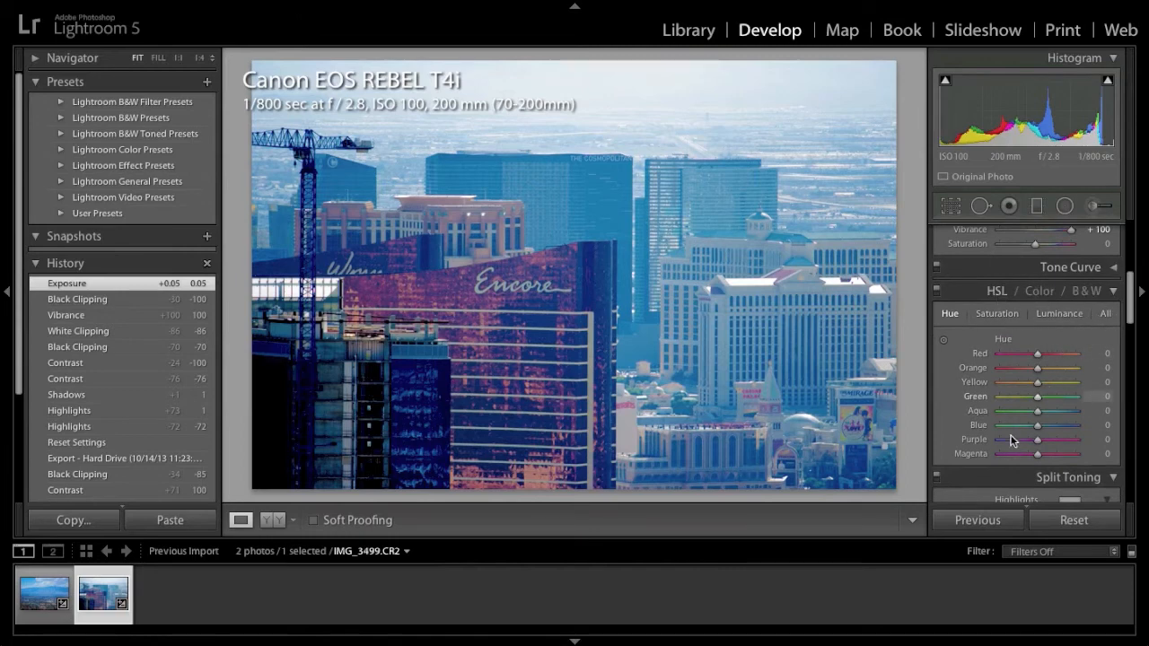
{"action": "scroll", "coordinate": [1035, 377], "scroll_direction": "up", "scroll_amount": 2}
{"action": "scroll", "coordinate": [1034, 375], "scroll_direction": "up", "scroll_amount": 2}
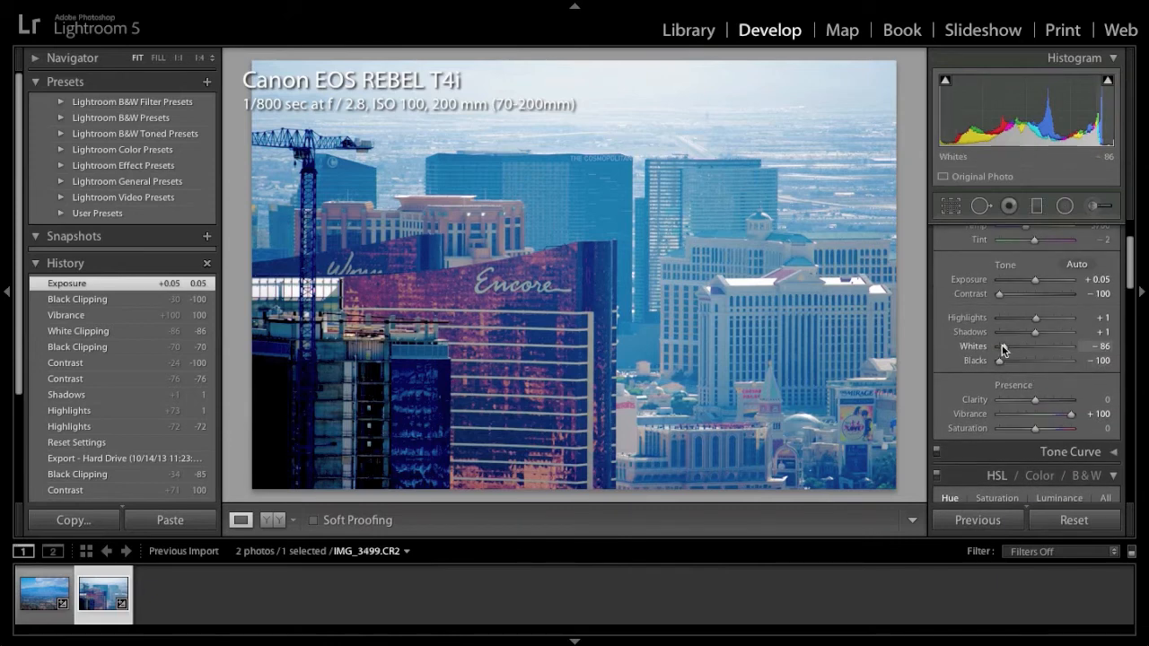
Try Blacks at +4 and at −2, returning to −100 after each to compare the haze.
{"action": "left_click_drag", "start_coordinate": [1001, 365], "coordinate": [1037, 363]}
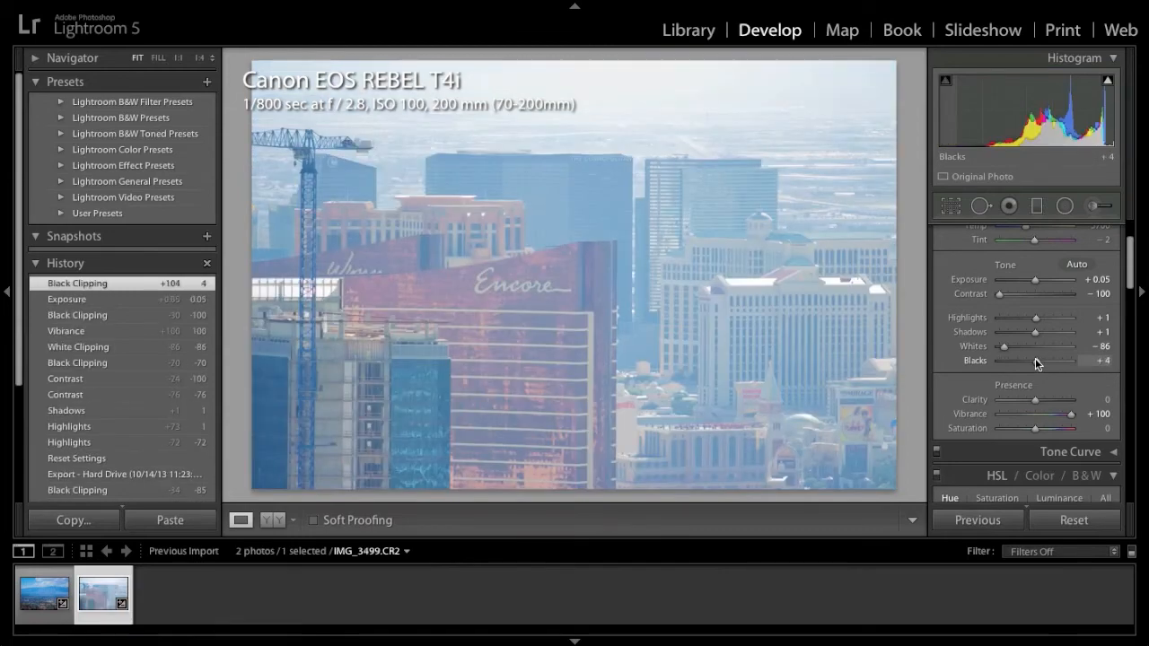
{"action": "left_click_drag", "start_coordinate": [1026, 355], "coordinate": [931, 373]}
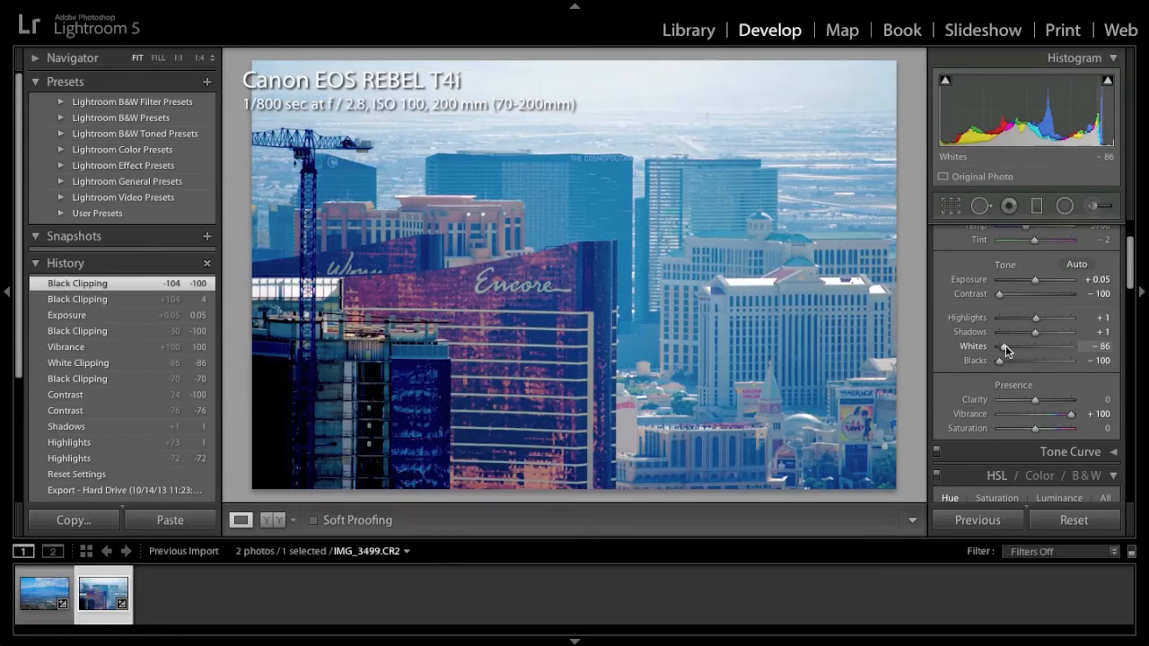
{"action": "left_click_drag", "start_coordinate": [1000, 360], "coordinate": [1034, 359]}
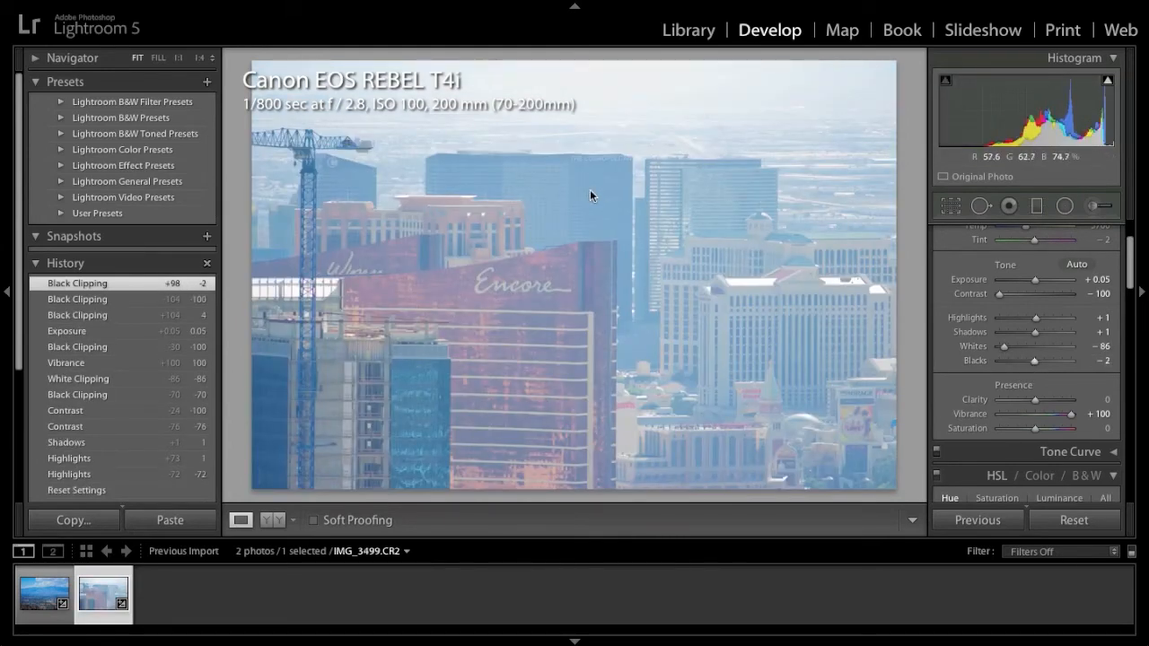
{"action": "left_click", "coordinate": [998, 362]}
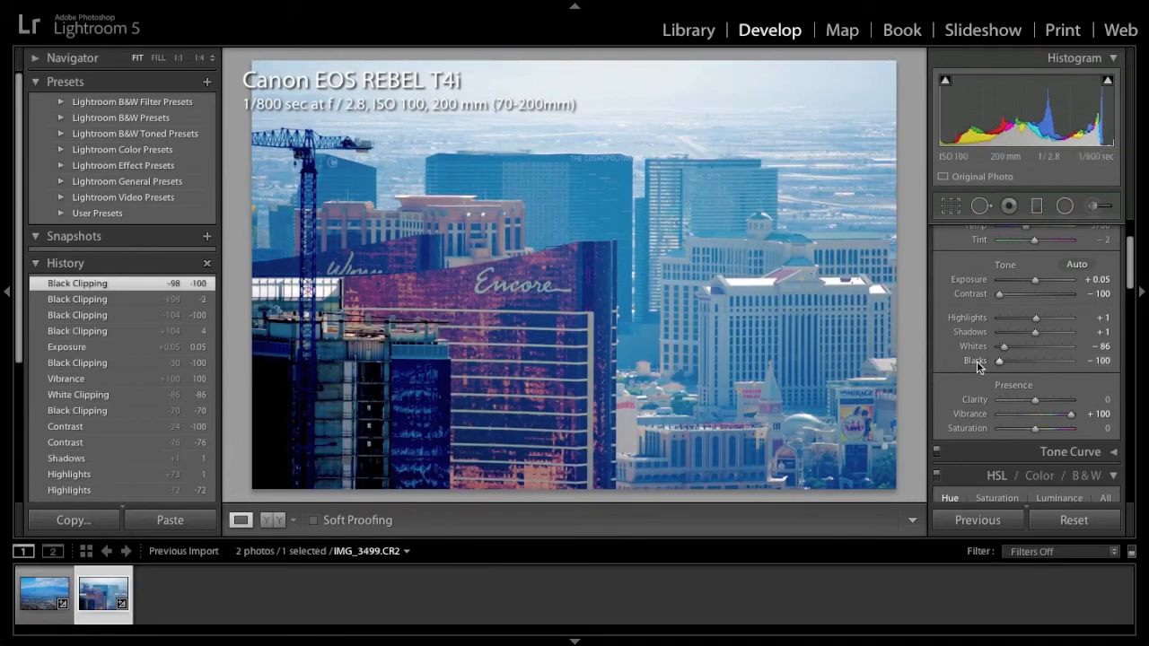
Set the photo's Whites to −97 and its Contrast to −42.
{"action": "mouse_move", "coordinate": [1006, 348]}
{"action": "left_mouse_down"}
{"action": "mouse_move", "coordinate": [1103, 351]}
{"action": "mouse_move", "coordinate": [1000, 349]}
{"action": "left_mouse_up"}
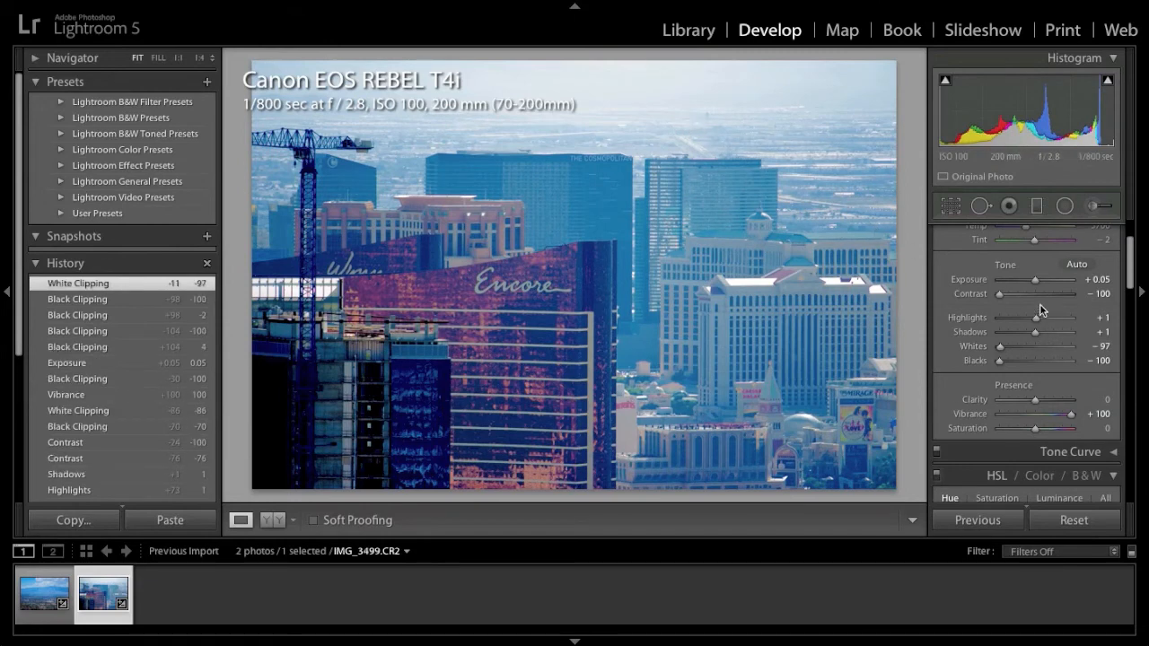
{"action": "scroll", "coordinate": [1042, 309], "scroll_direction": "up", "scroll_amount": 1}
{"action": "scroll", "coordinate": [1041, 310], "scroll_direction": "up", "scroll_amount": 1}
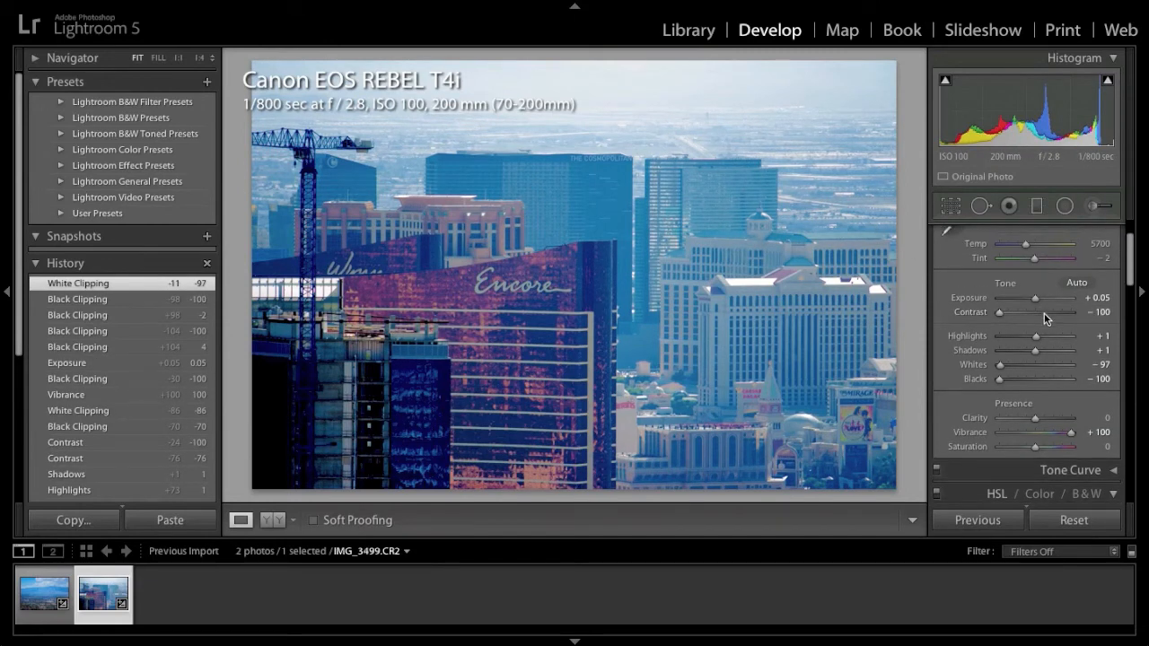
{"action": "left_click_drag", "start_coordinate": [1045, 310], "coordinate": [1019, 311]}
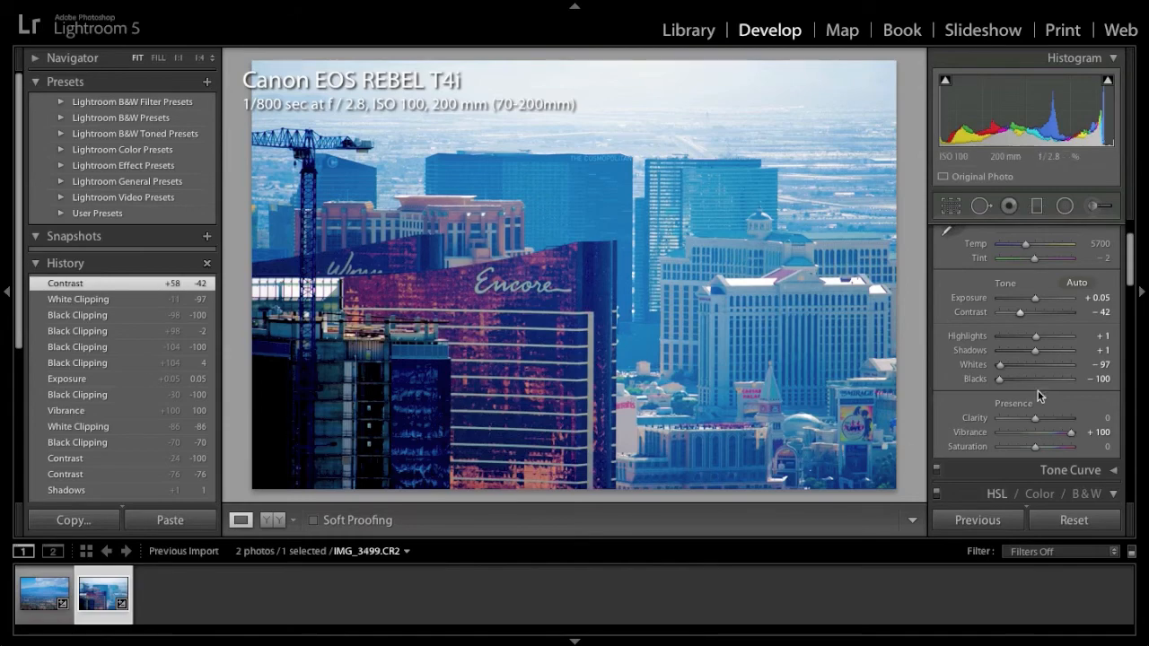
Try white balance temperatures of 8576 and 3267, undoing each one.
{"action": "scroll", "coordinate": [1063, 317], "scroll_direction": "up", "scroll_amount": 2}
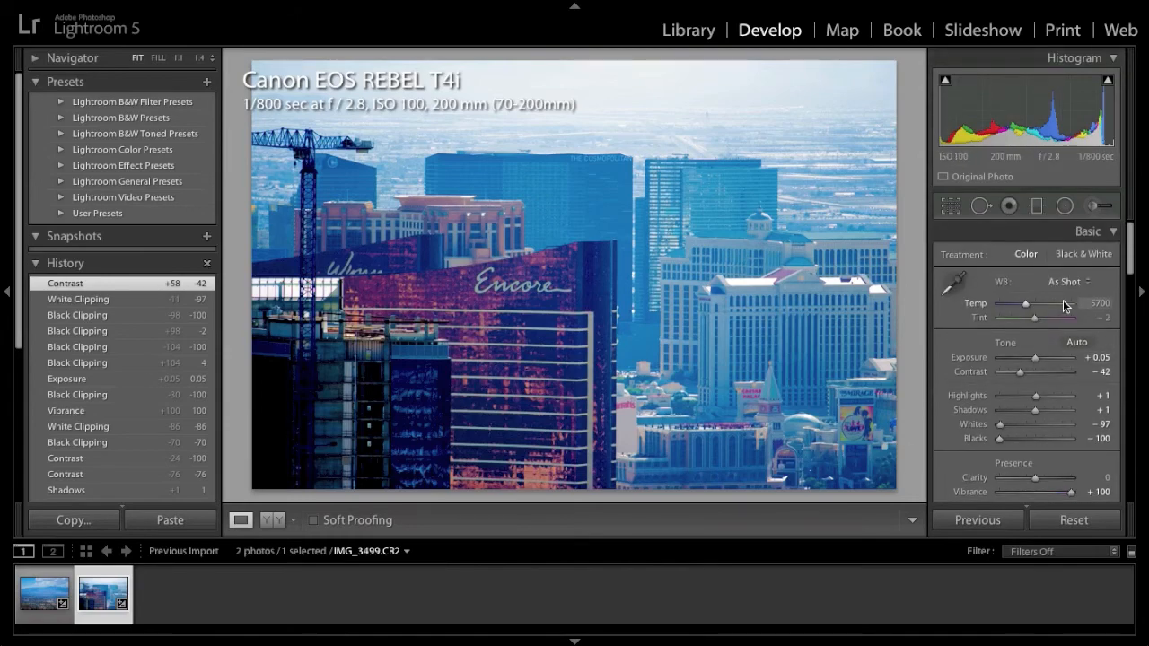
{"action": "left_click_drag", "start_coordinate": [1026, 304], "coordinate": [1043, 303]}
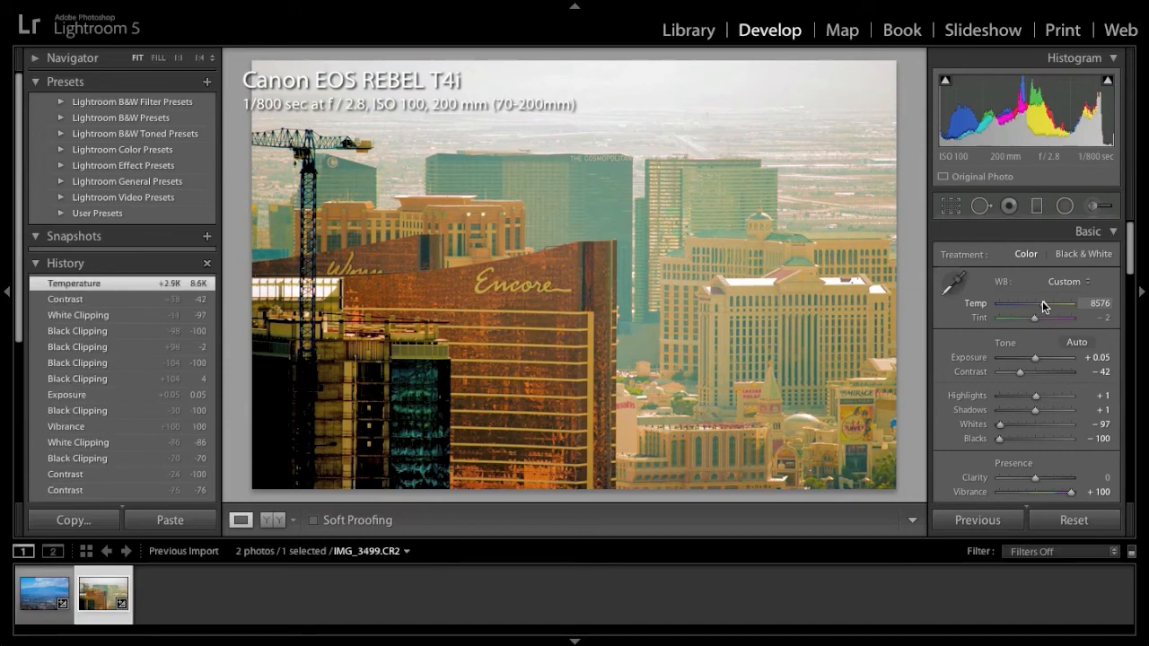
{"action": "key", "text": "ctrl+z"}
{"action": "left_click_drag", "start_coordinate": [1010, 311], "coordinate": [1008, 304]}
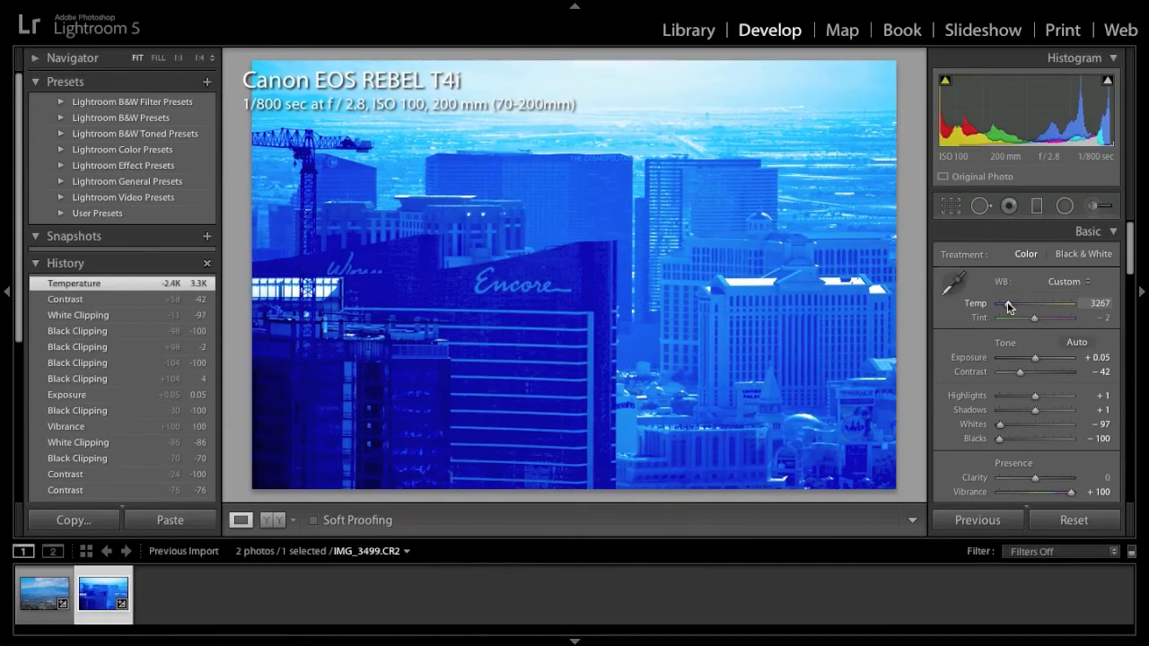
{"action": "key", "text": "ctrl+z"}
{"action": "scroll", "coordinate": [1028, 324], "scroll_direction": "down", "scroll_amount": 3}
{"action": "scroll", "coordinate": [1028, 324], "scroll_direction": "down", "scroll_amount": 5}
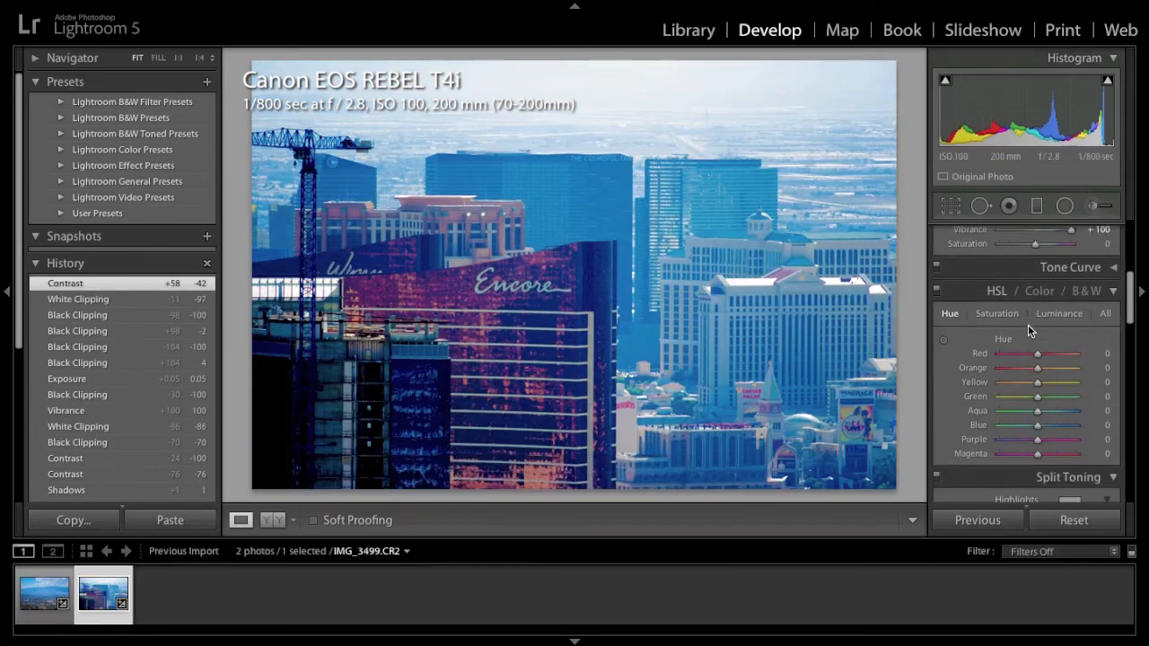
{"action": "scroll", "coordinate": [1029, 326], "scroll_direction": "down", "scroll_amount": 2}
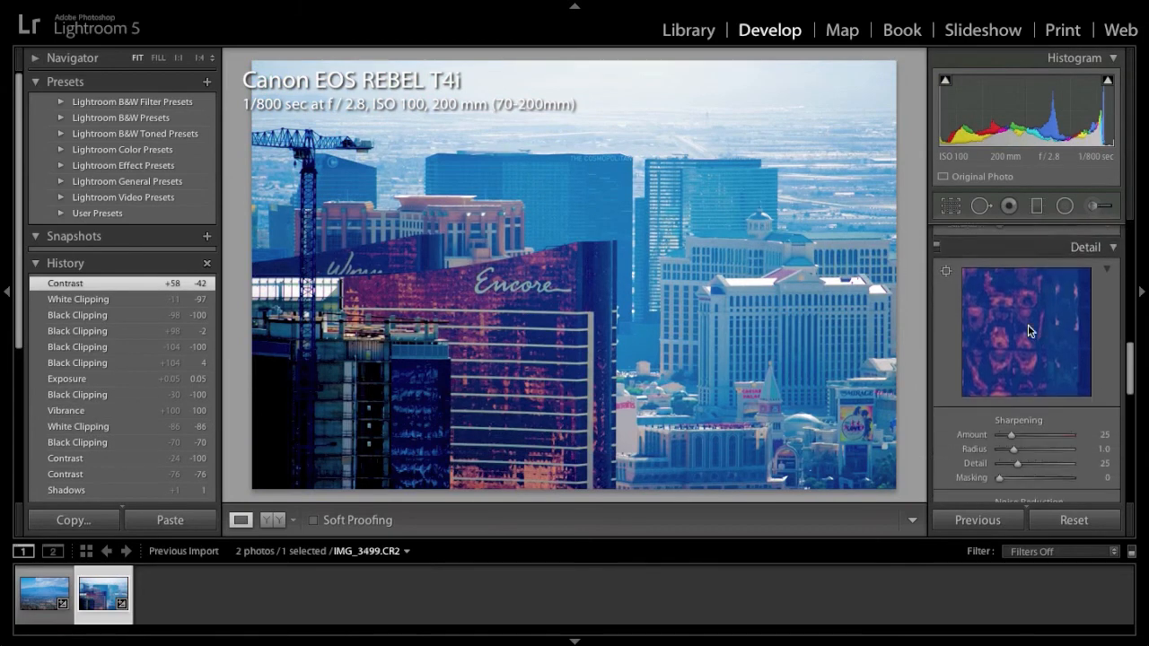
{"action": "scroll", "coordinate": [1029, 326], "scroll_direction": "up", "scroll_amount": 15}
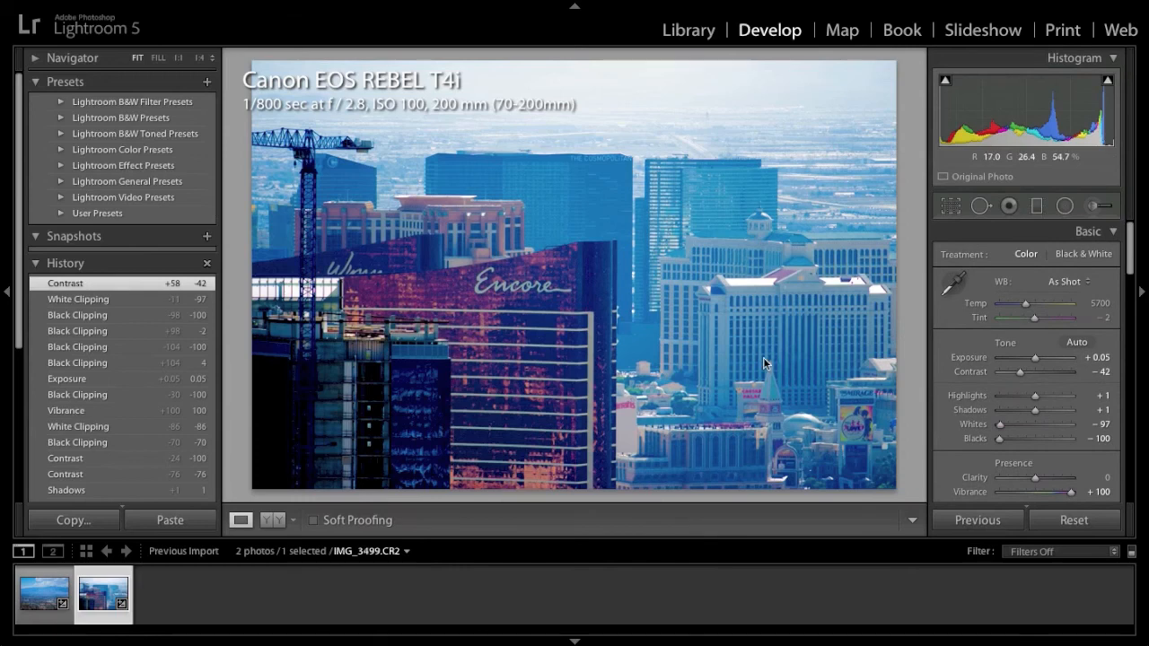